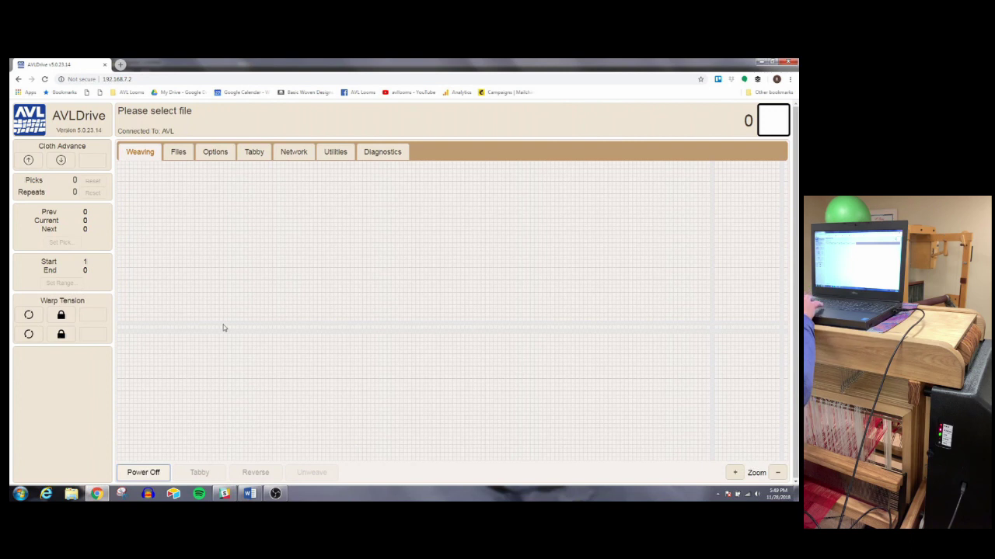
Power off the loom from the weaving view.
click(150, 478)
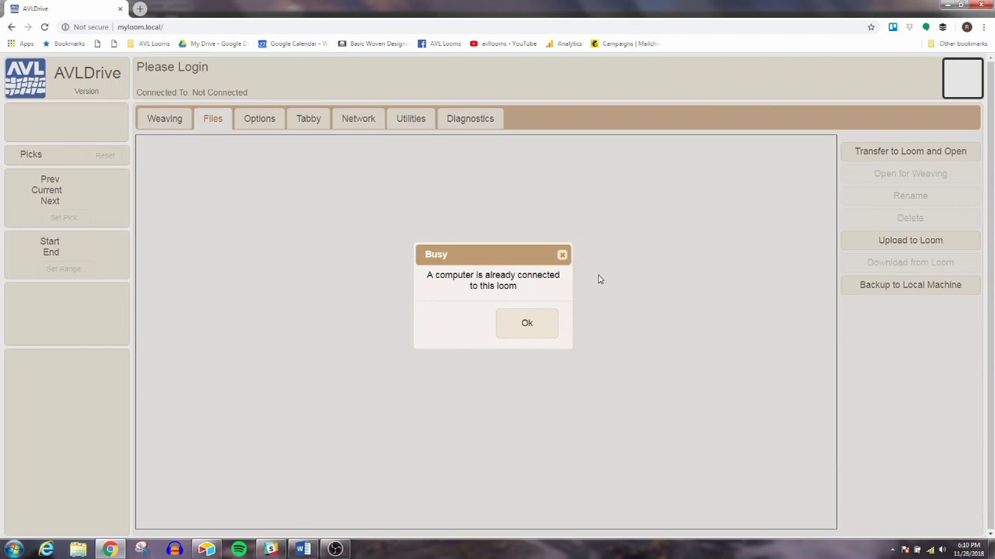
Log out the loom's current user by opening myloom.local/reset, and return to the loom's main address.
click(265, 25)
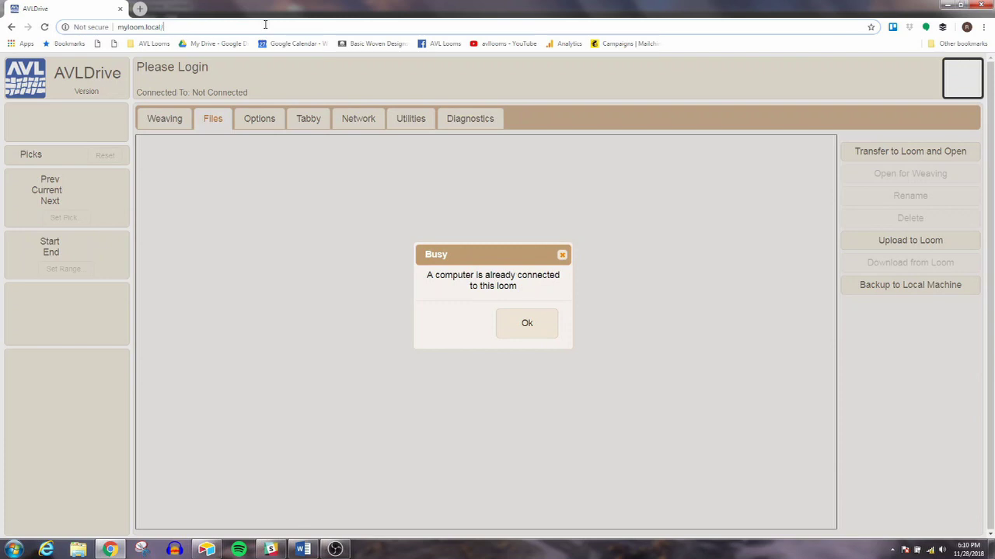
text(reset)
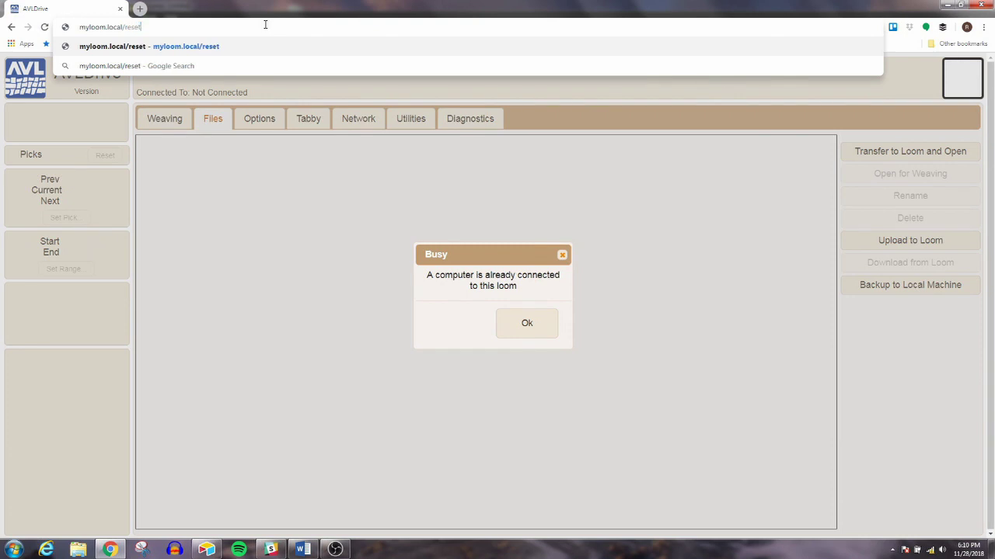
key(Return)
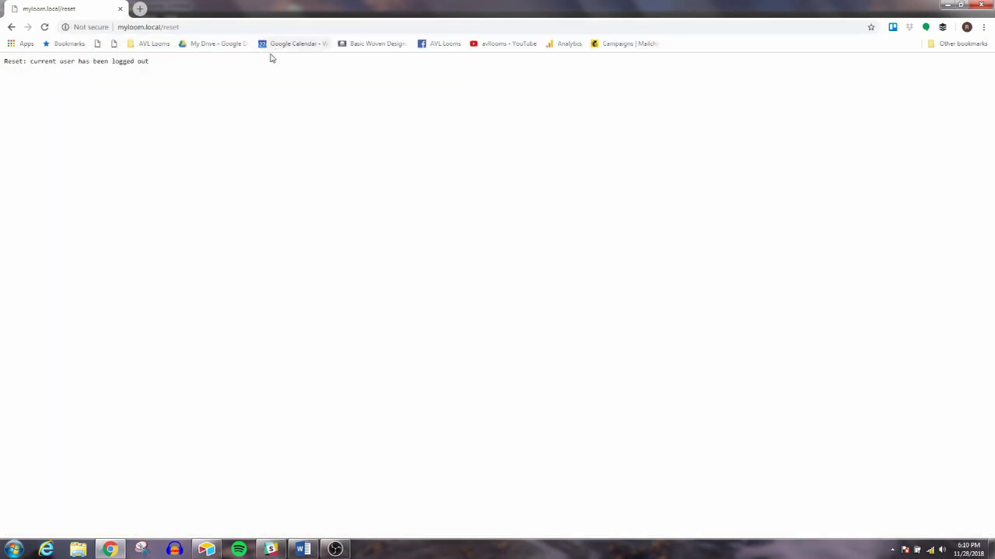
double_click(194, 25)
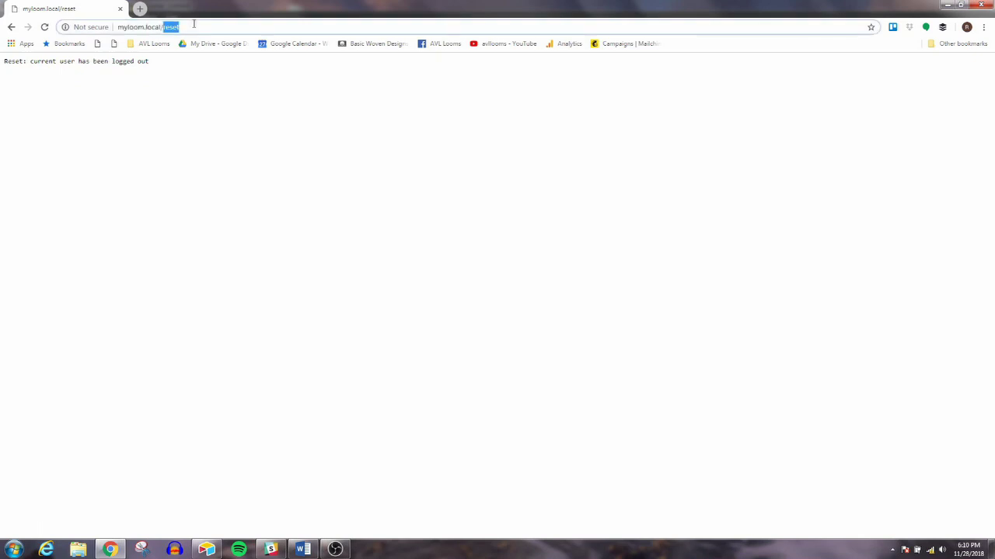
key(BackSpace)
key(Return)
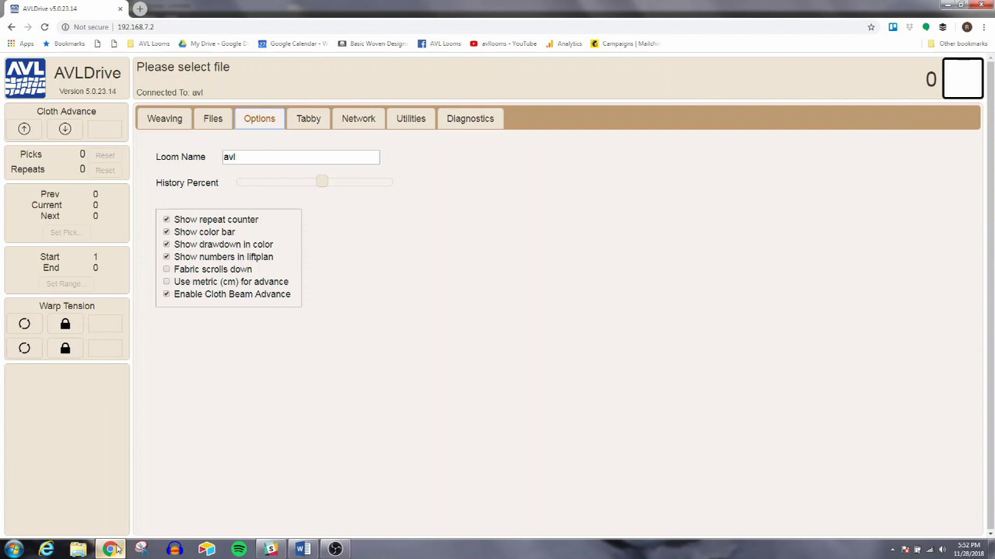
Set the loom name to "myloom", reload the page and reopen the loom options to check the name.
click(268, 163)
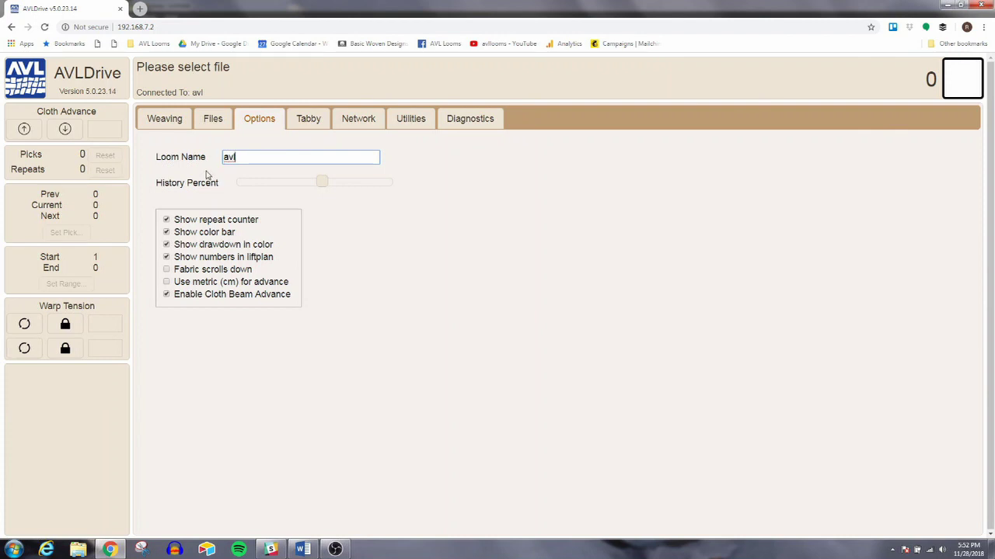
double_click(247, 160)
text(mylom)
key(BackSpace)
text(om)
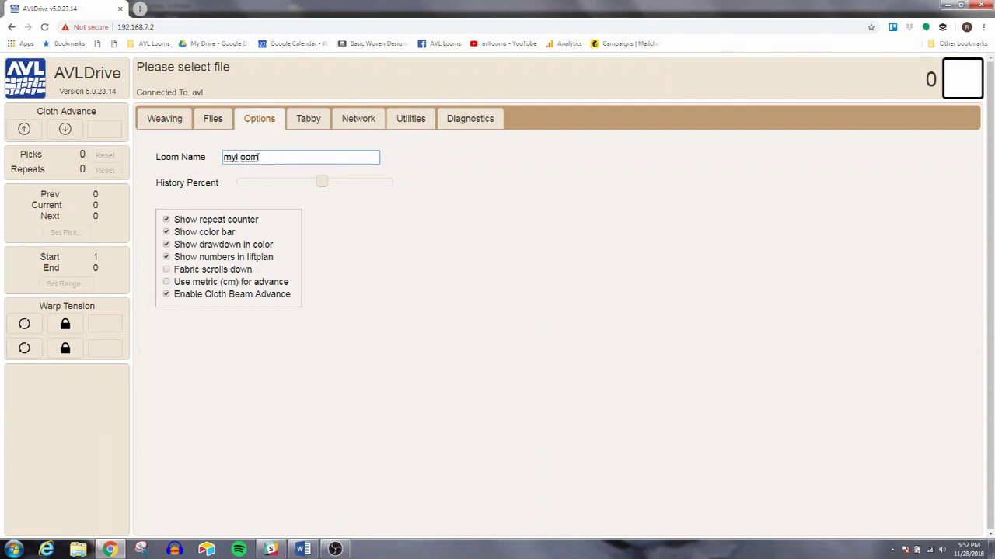
key(BackSpace)
key(Left)
key(BackSpace)
text(_)
key(BackSpace)
text(-)
key(BackSpace)
click(393, 221)
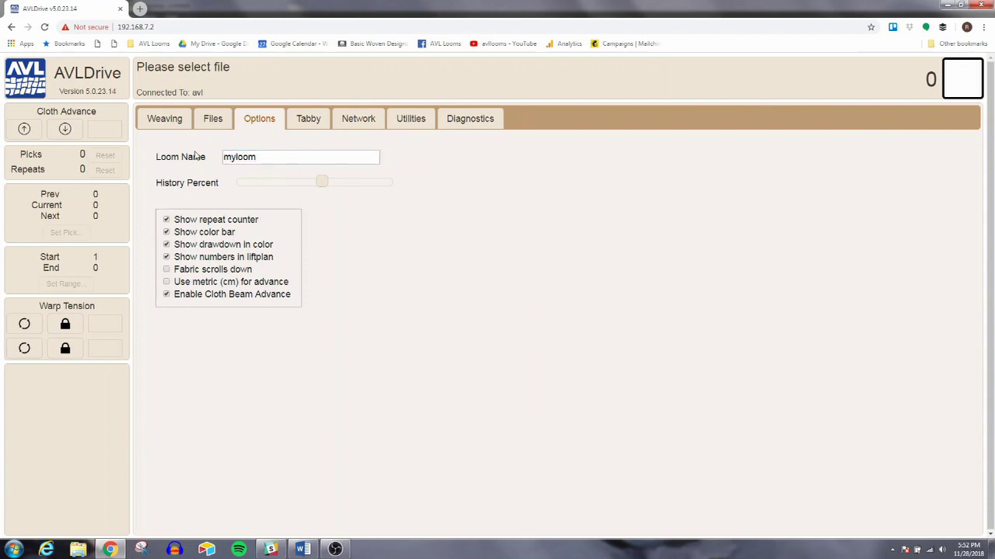
click(45, 28)
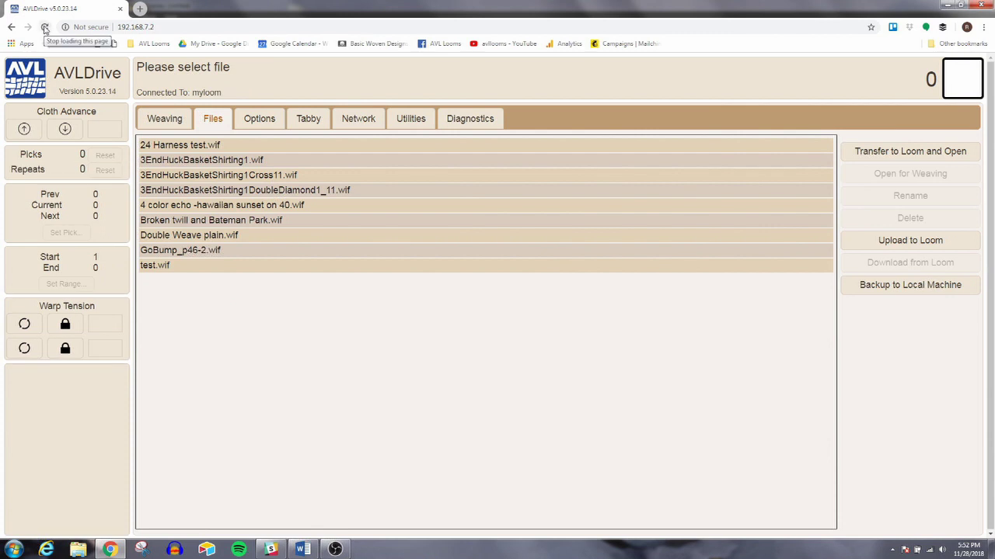
click(262, 121)
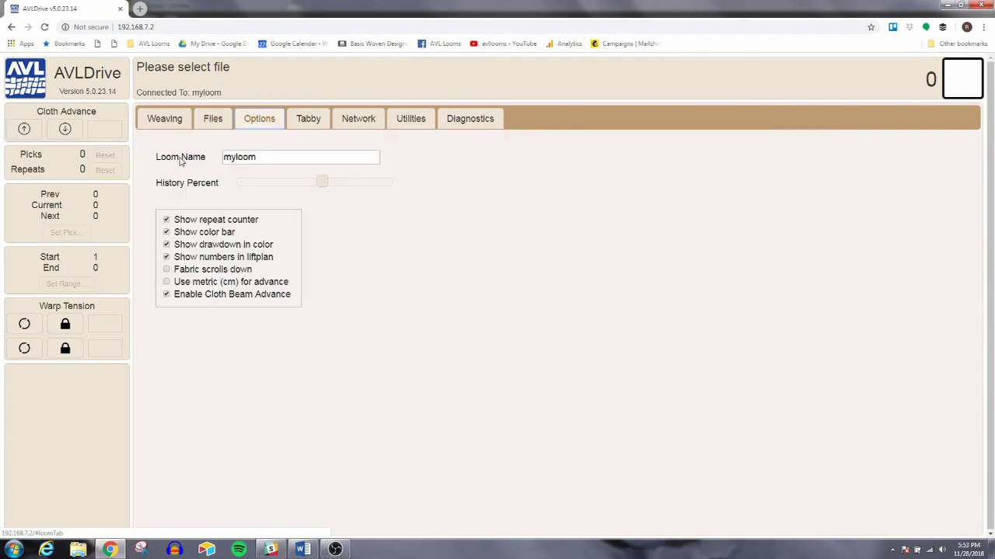
click(167, 26)
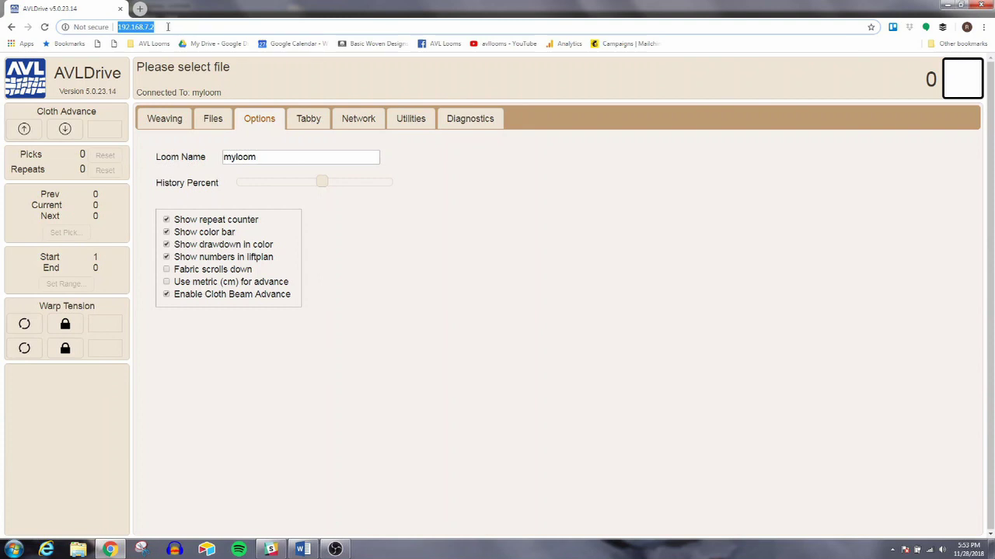
text(http:)
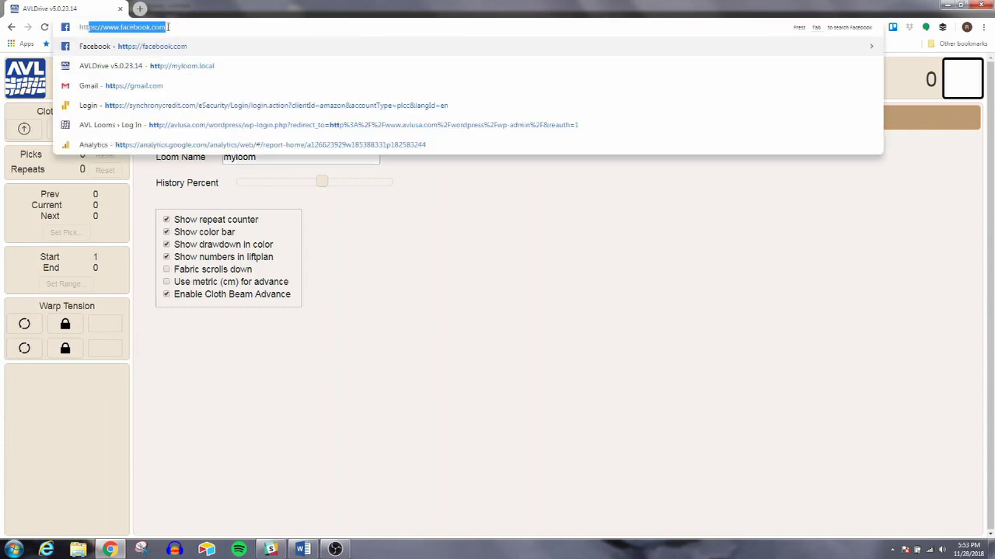
text(//)
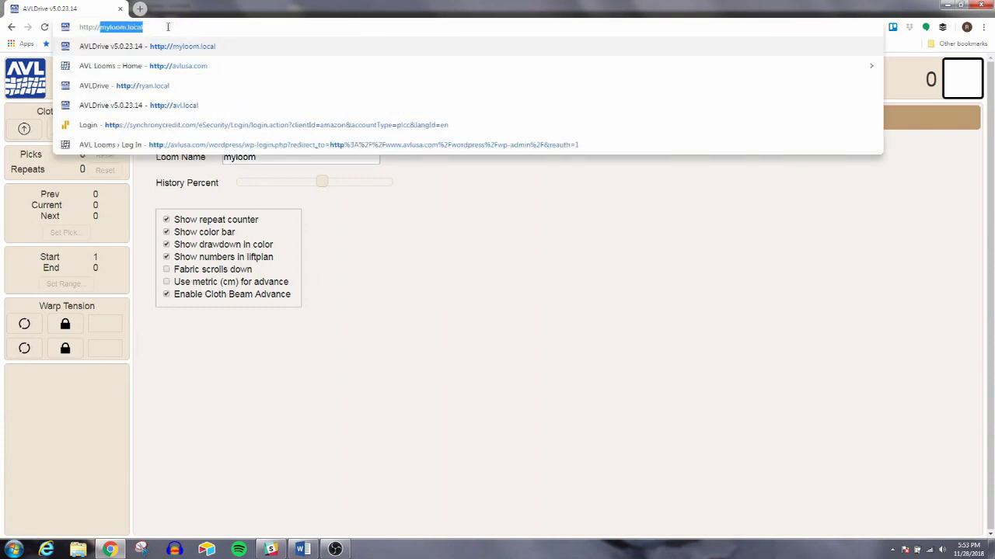
text(myloo)
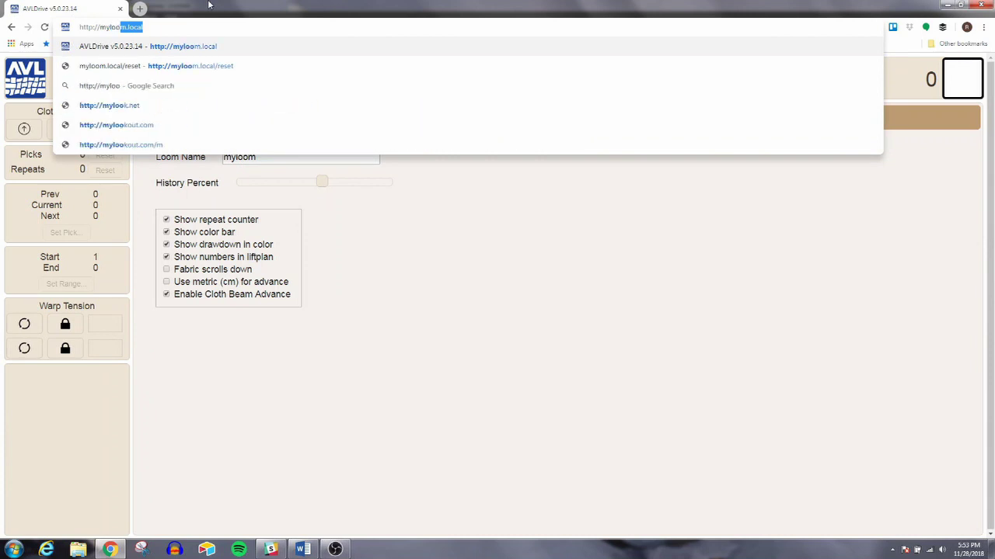
text(m.local)
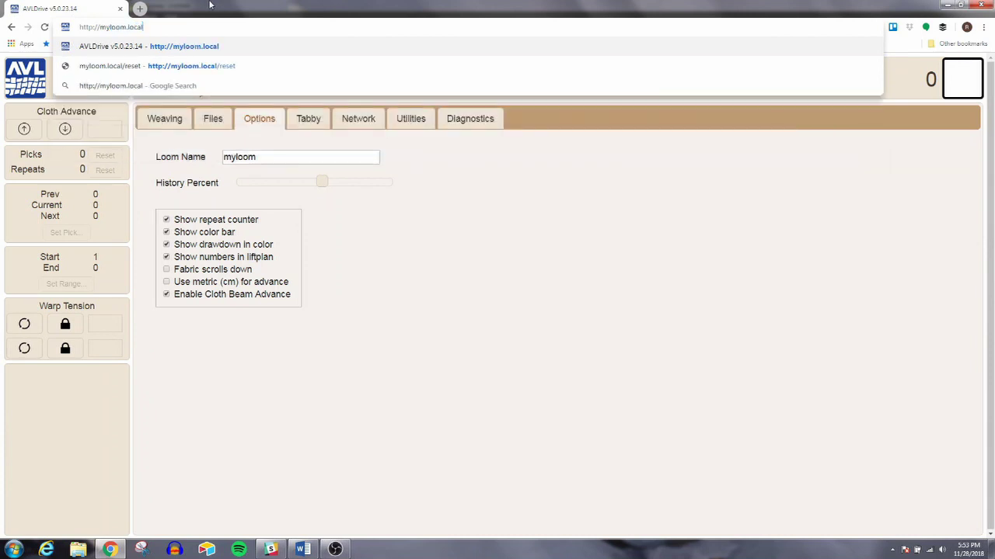
key(Return)
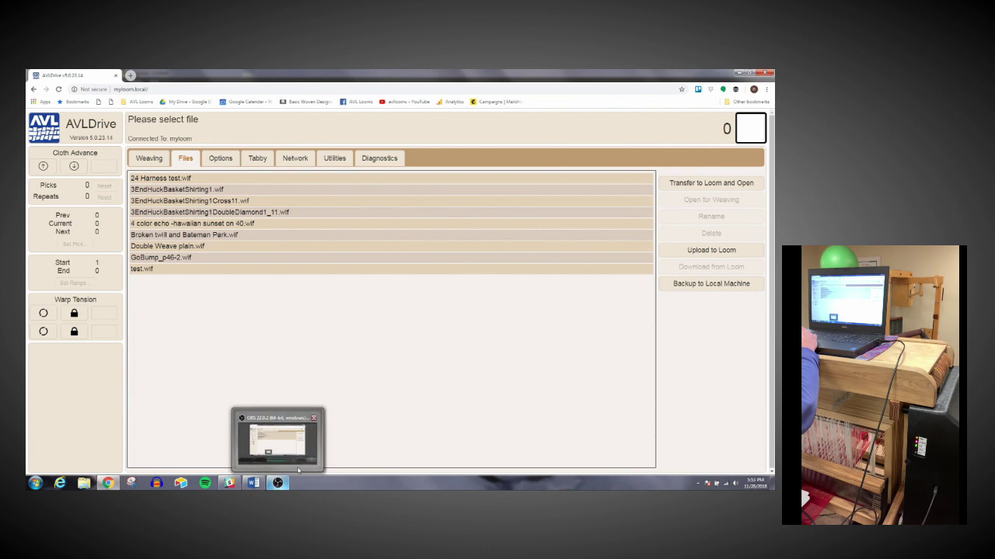
click(298, 470)
click(298, 466)
mouse_move(229, 483)
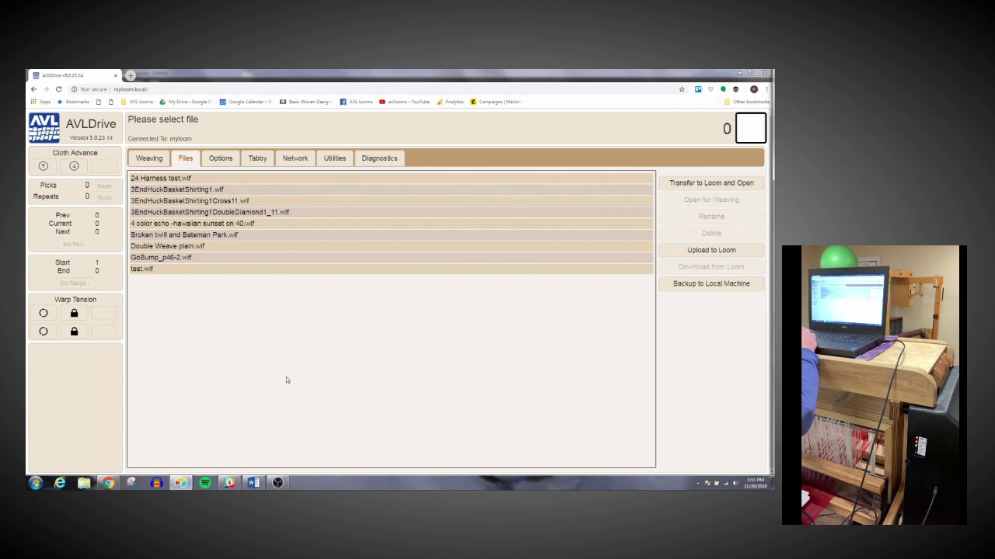
Check which wireless network the computer is connected to.
click(725, 485)
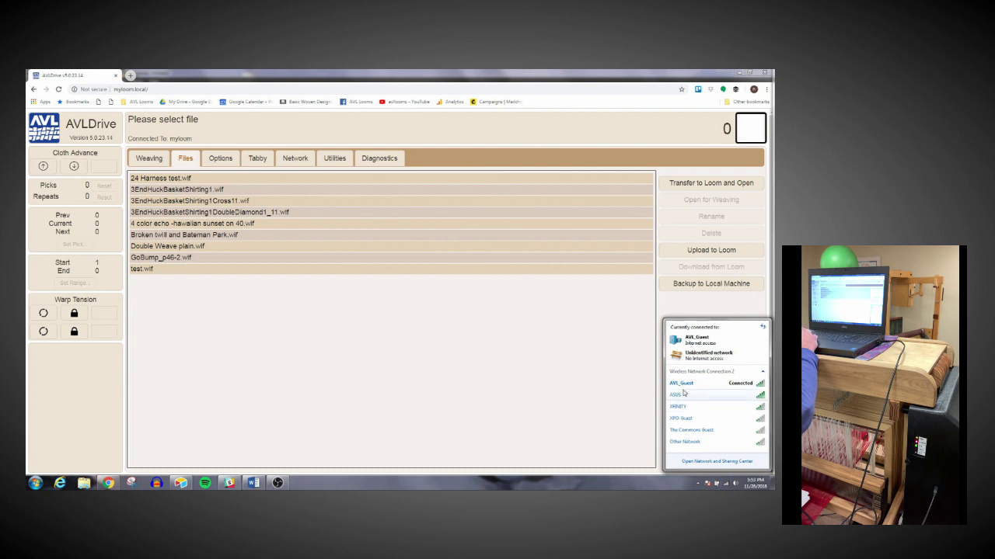
mouse_move(681, 389)
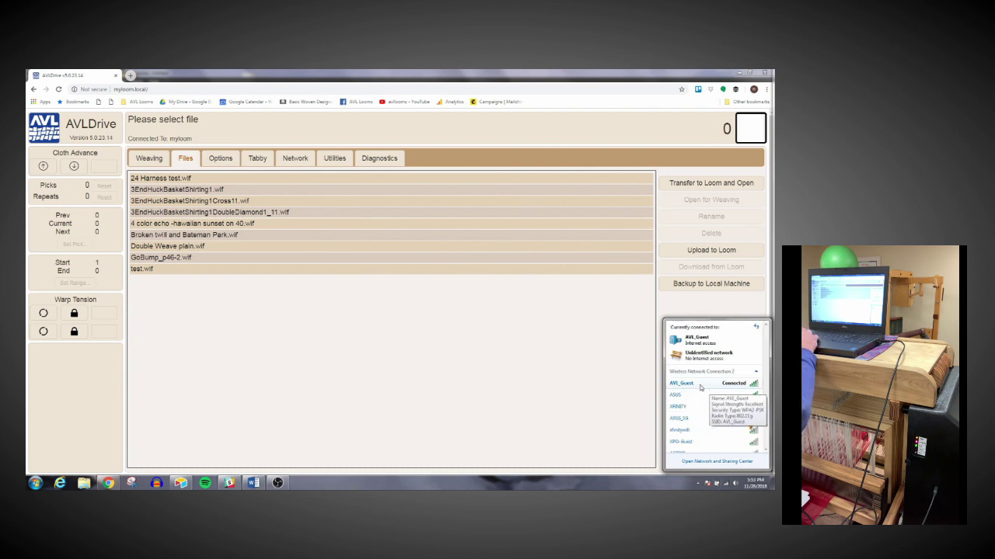
Scan for wireless networks in the loom's network settings and select AVL_Guest.
click(286, 160)
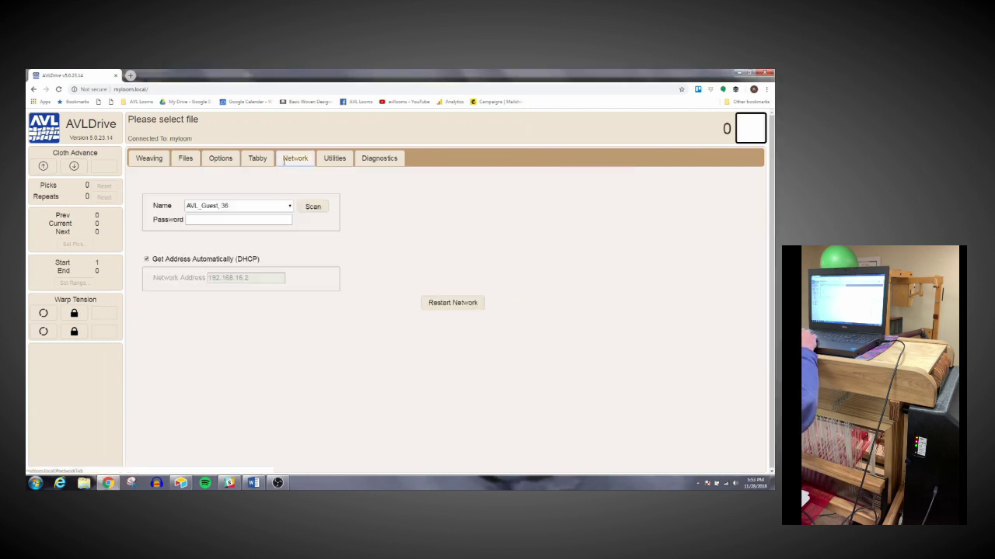
click(312, 207)
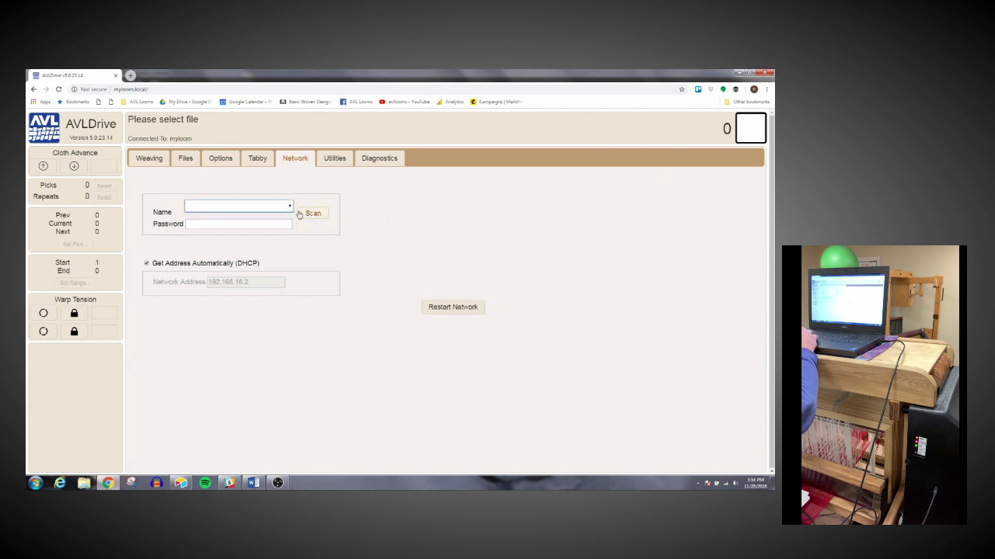
click(288, 208)
click(289, 206)
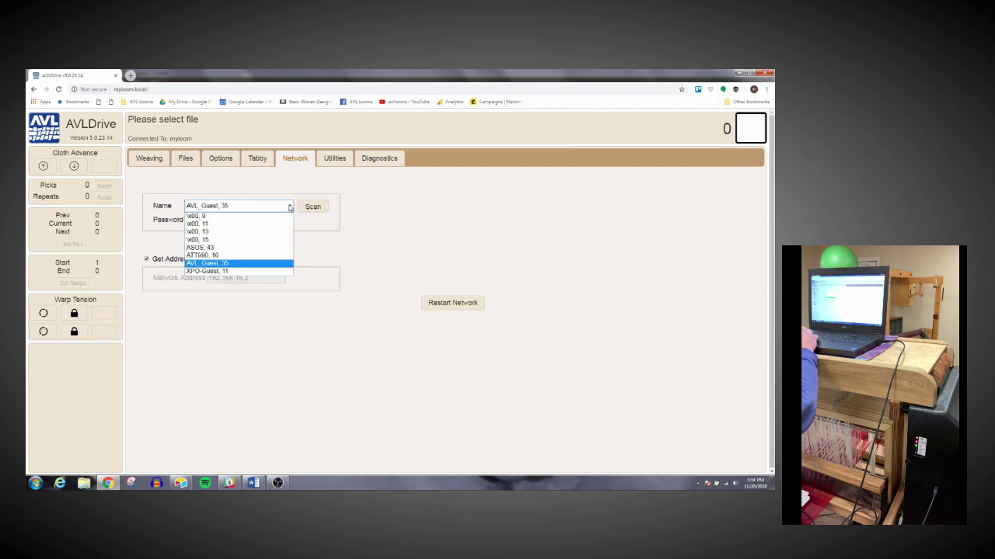
click(229, 265)
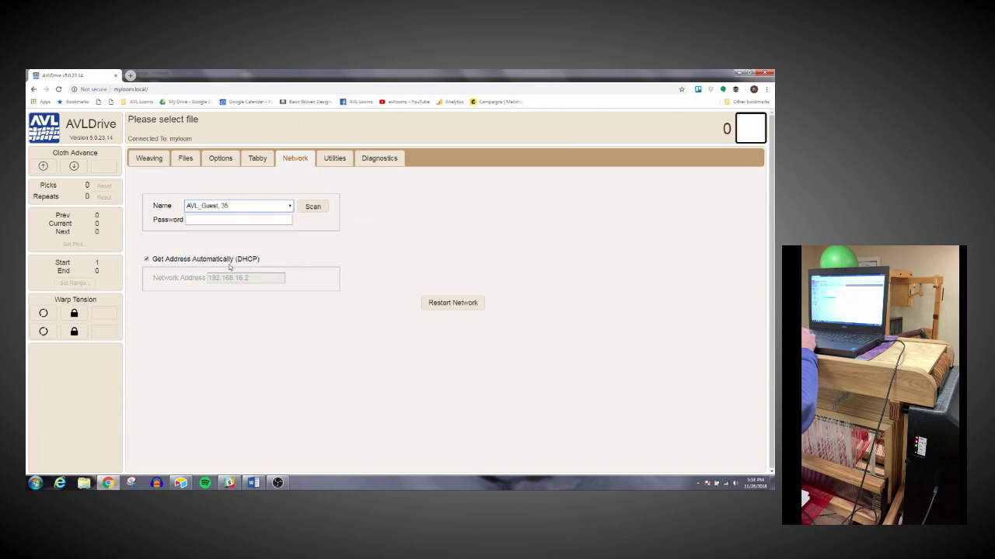
Enter the wireless network password, restart the loom's network and acknowledge the restart note.
click(214, 219)
text(***)
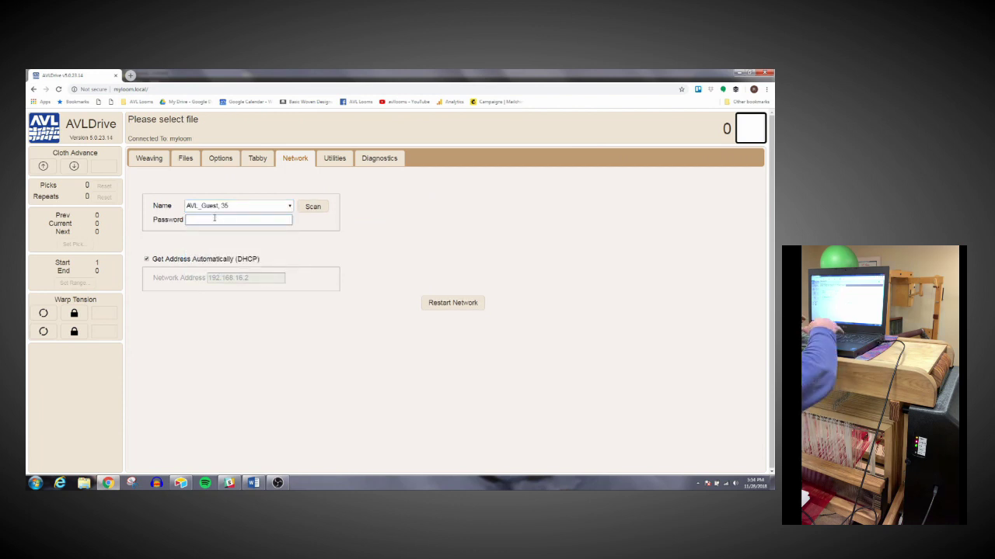
text(*)
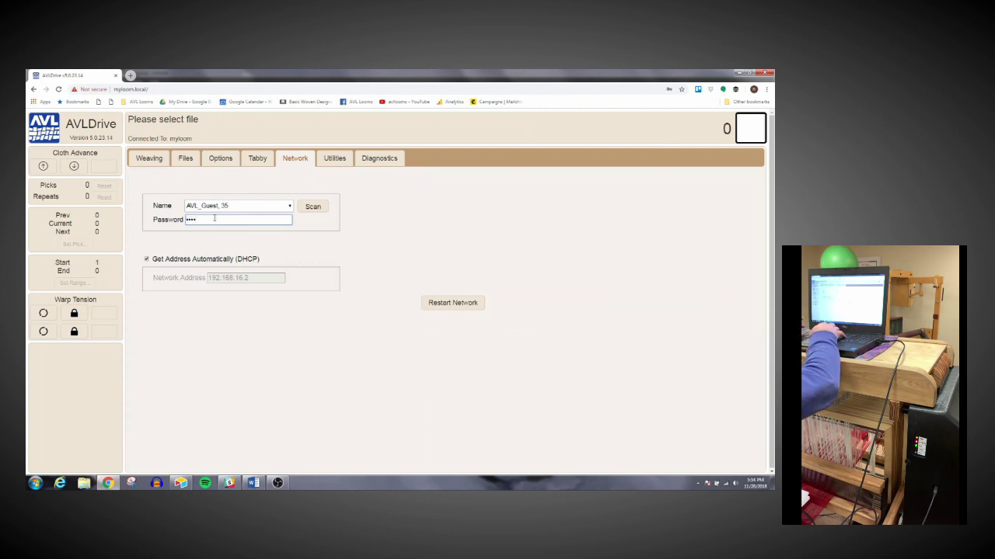
text(******)
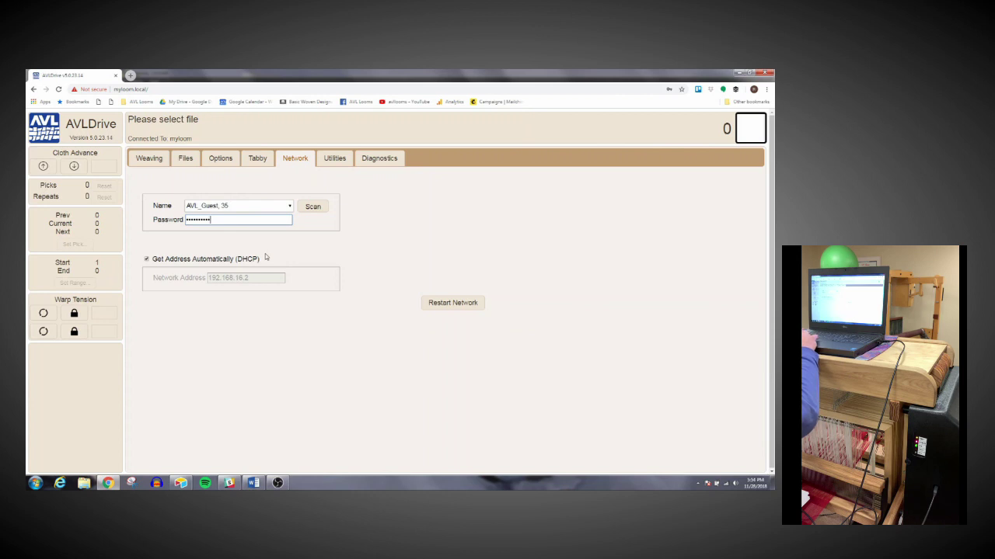
click(440, 303)
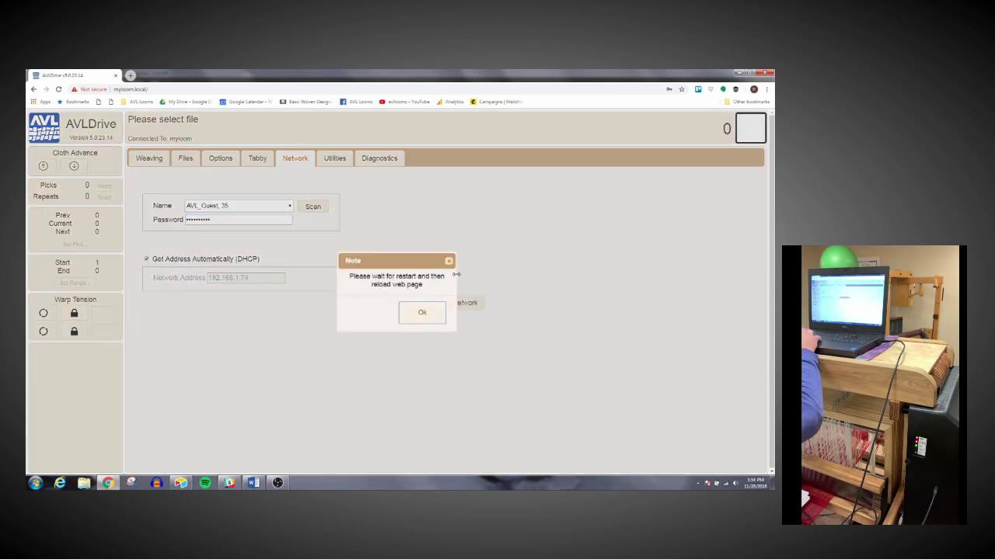
click(418, 311)
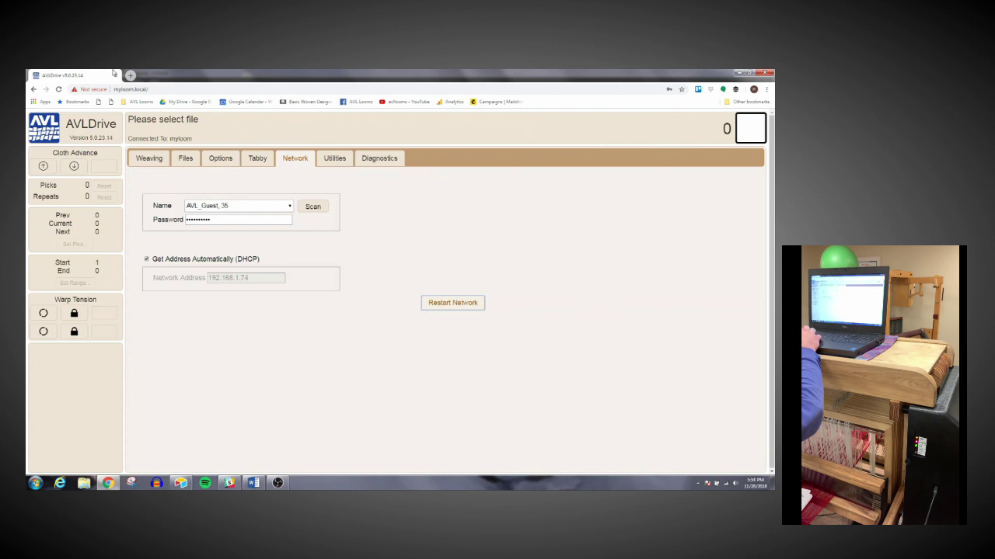
Reload the loom's web page at myloom.local following the network restart.
click(59, 91)
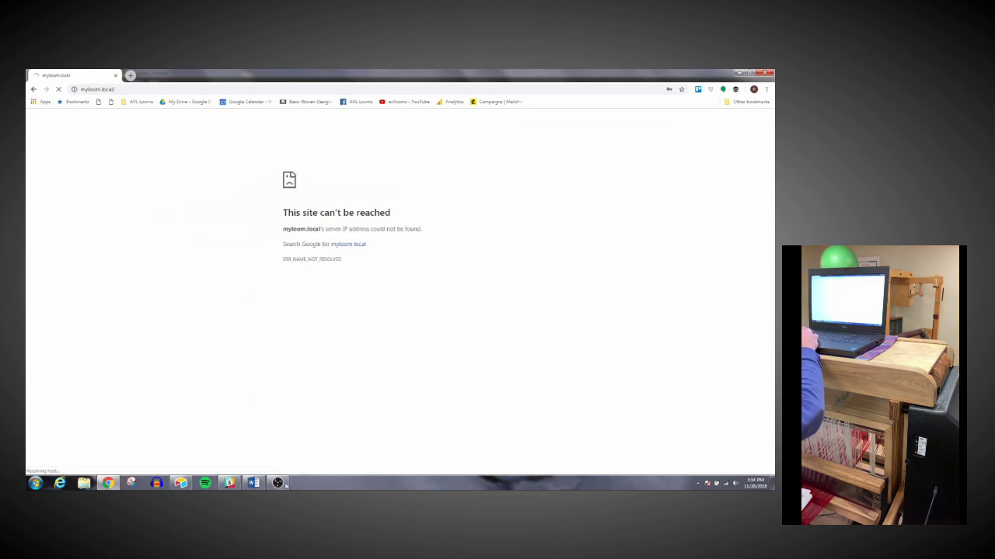
click(281, 483)
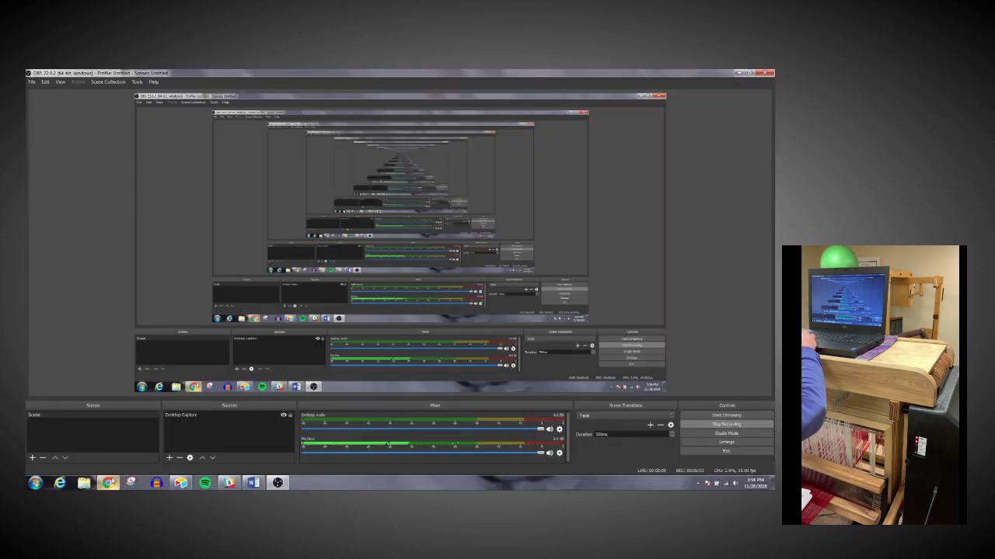
click(108, 482)
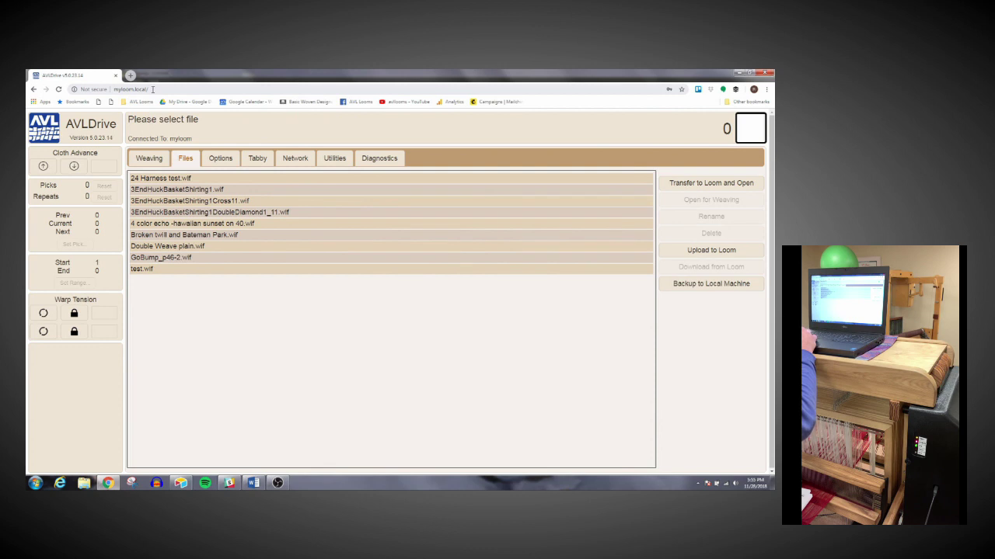
Close the browser, reopen it and load the loom's page at myloom.local.
click(116, 76)
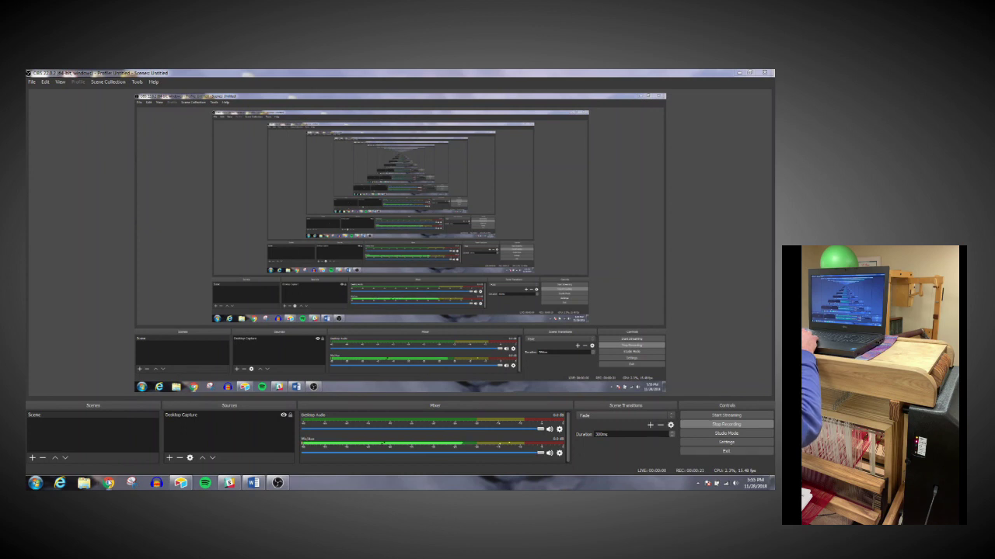
click(108, 482)
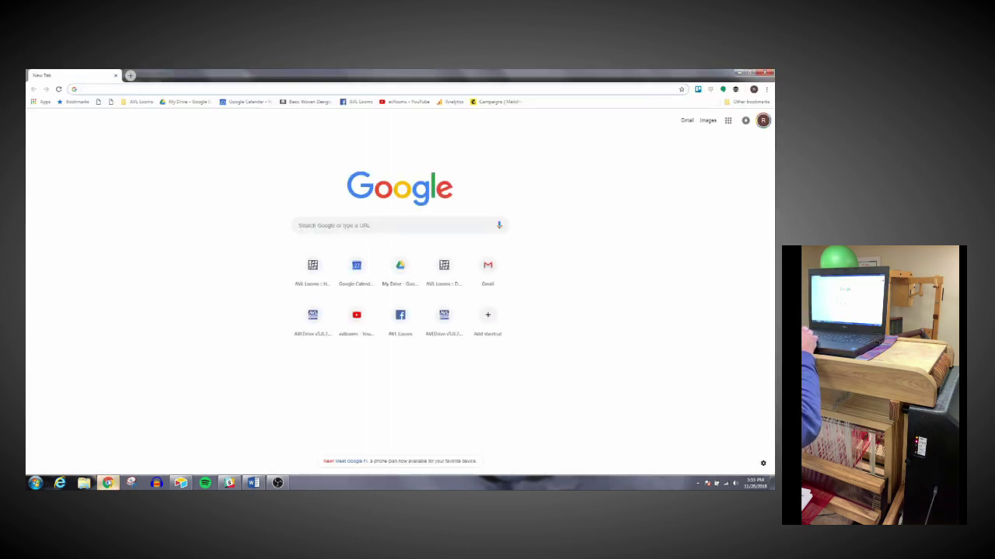
click(108, 483)
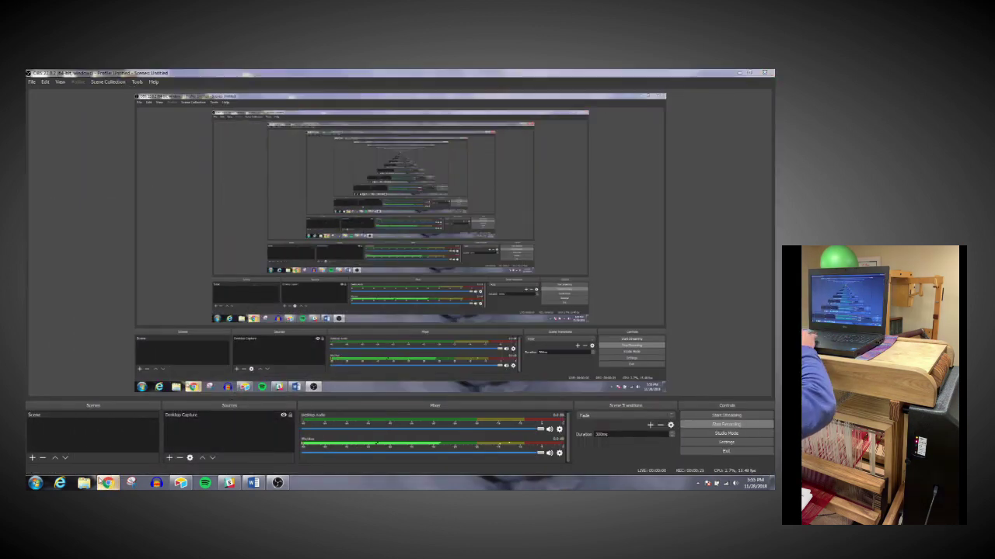
click(108, 483)
text(myloom.local/)
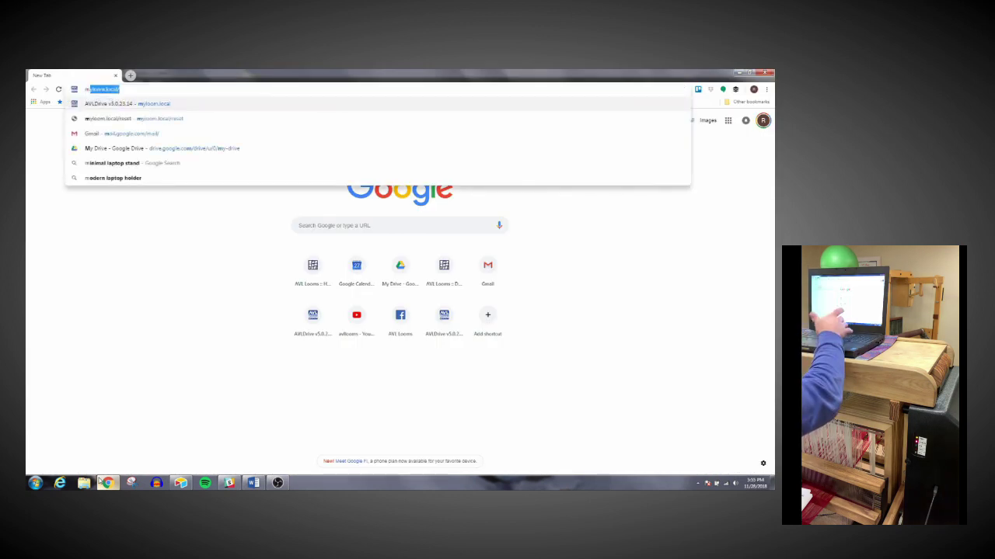
key(Return)
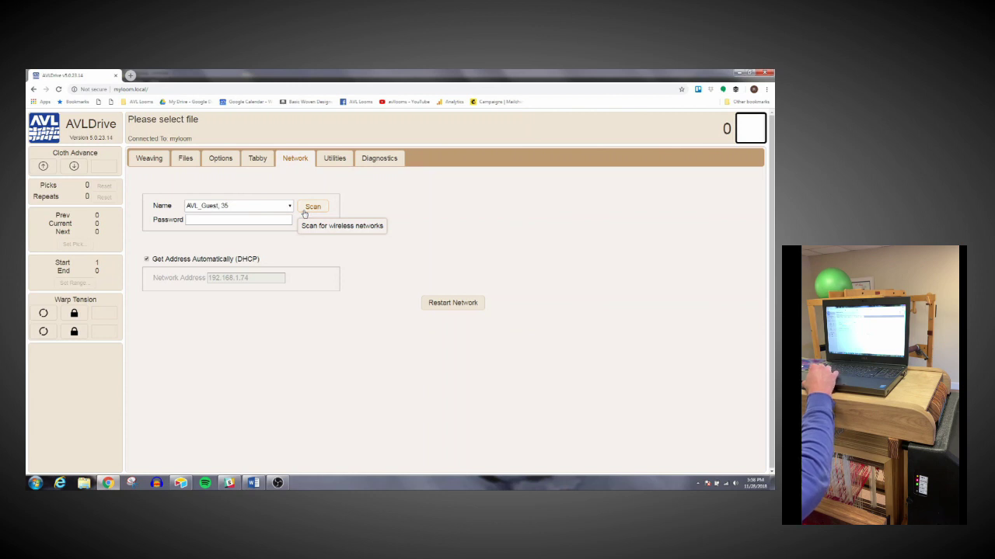
Enter the AVL_Guest wireless password in the loom's network settings, restart its network and acknowledge the restart note.
click(242, 221)
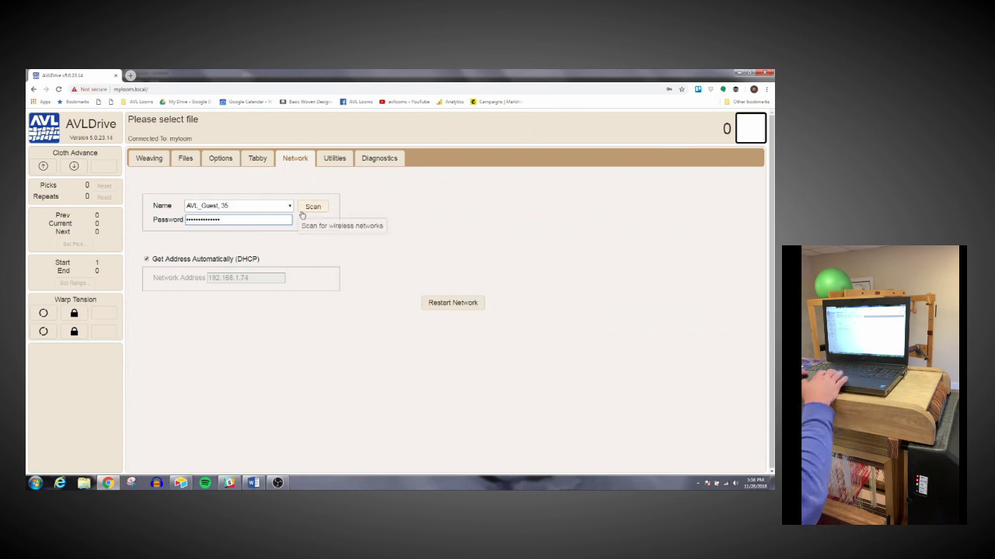
click(457, 304)
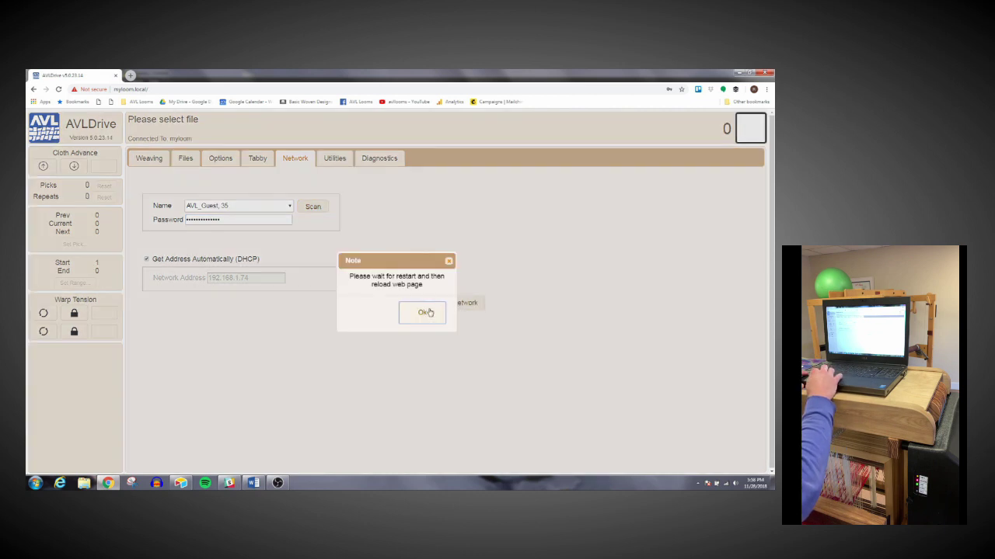
click(425, 313)
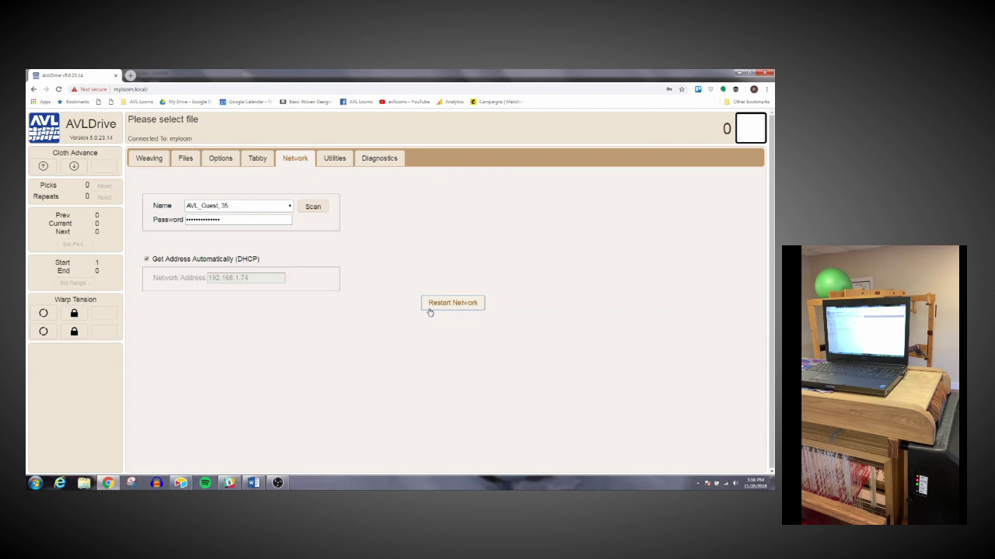
Check that the computer is on the AVL_Guest wireless network and close the network list.
click(726, 483)
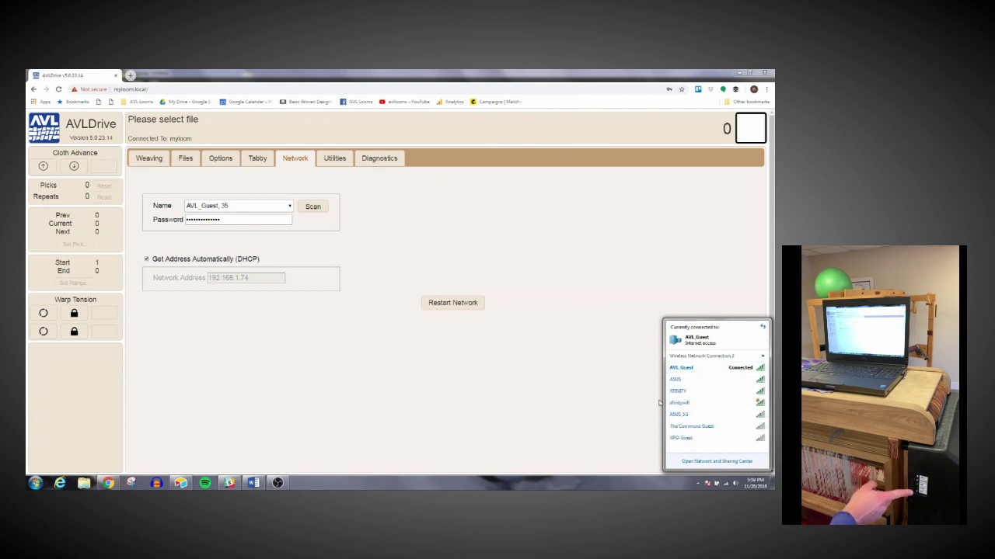
click(714, 302)
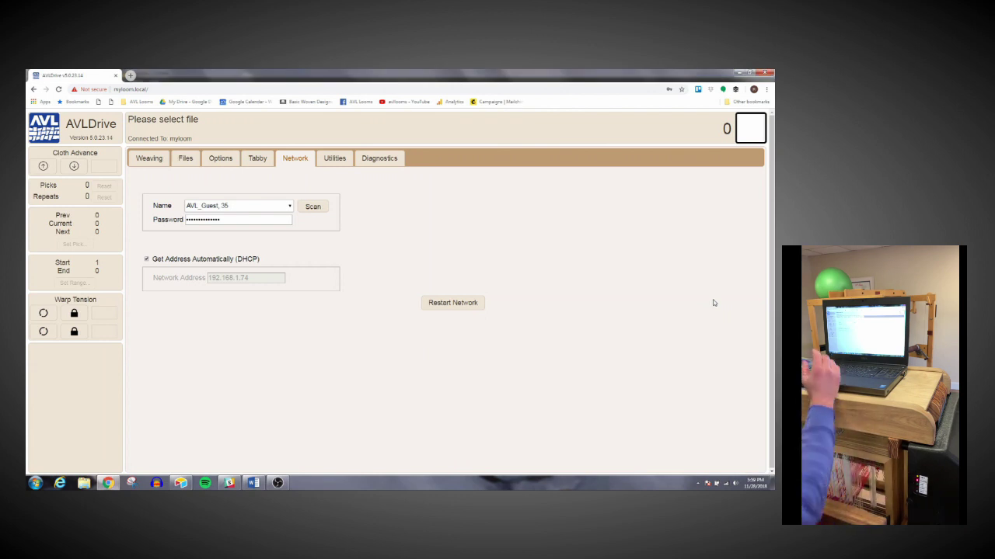
click(278, 483)
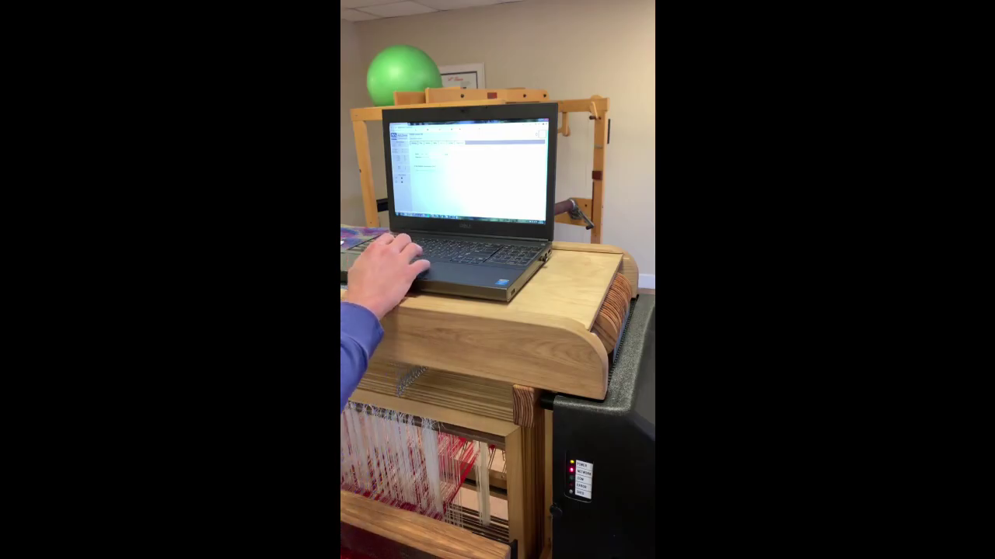
key(Return)
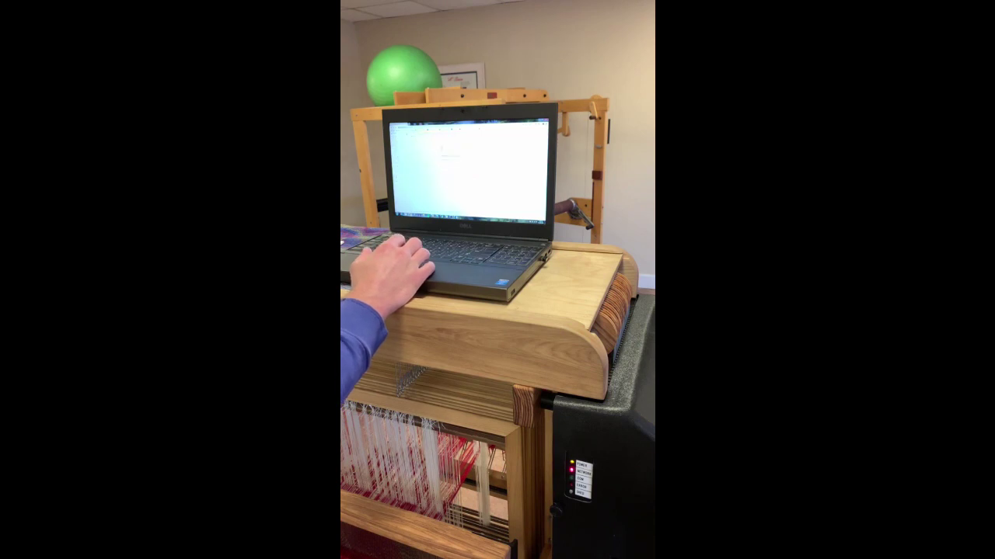